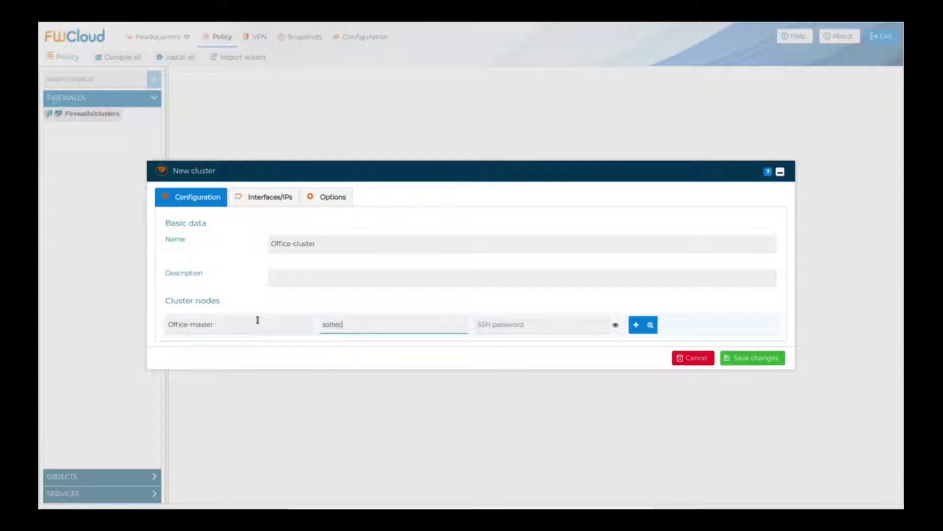
Step: Enter Office-master's SSH password, then add node Office-slave with its SSH user and password
key(Tab)
text(si)
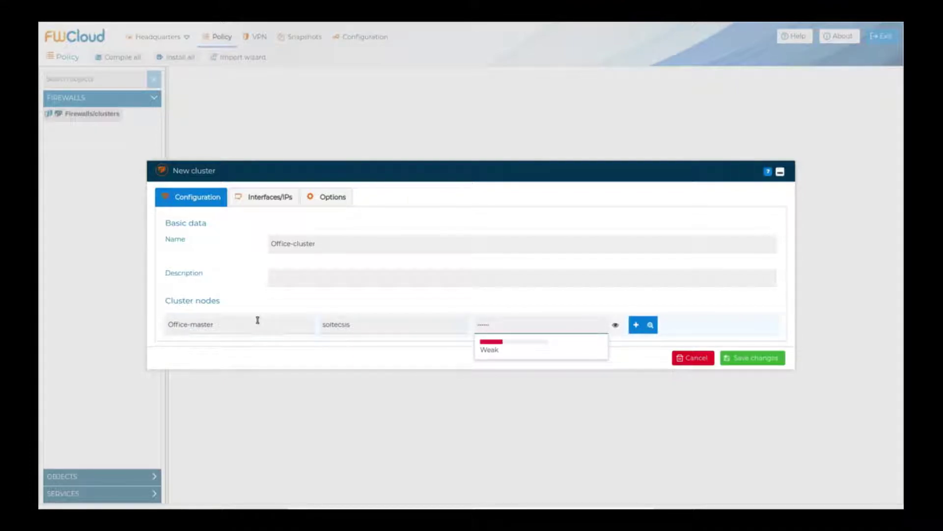
text(s)
click(638, 325)
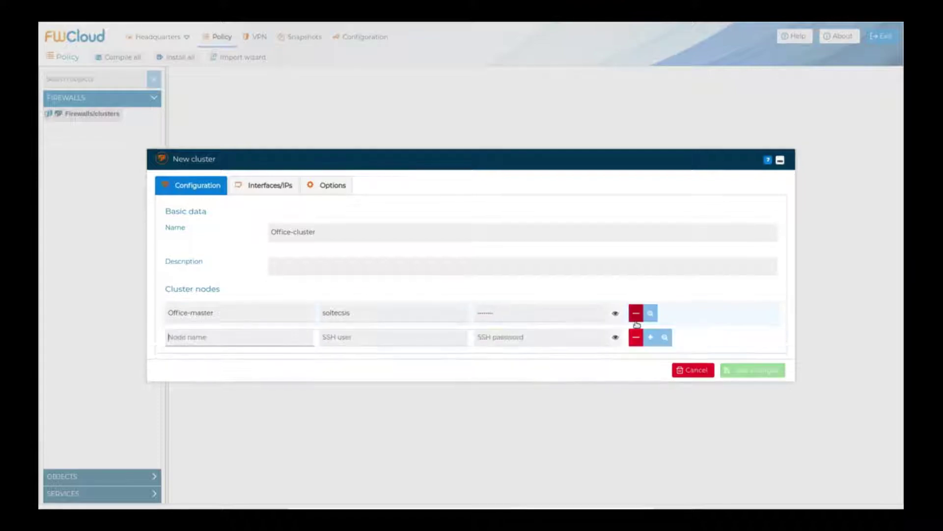
text(Office-slave)
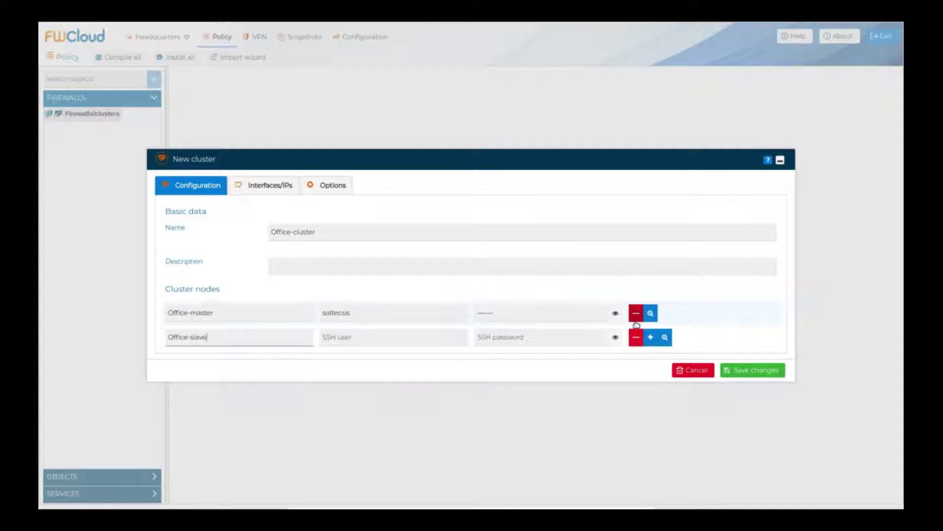
key(Tab)
text(solt)
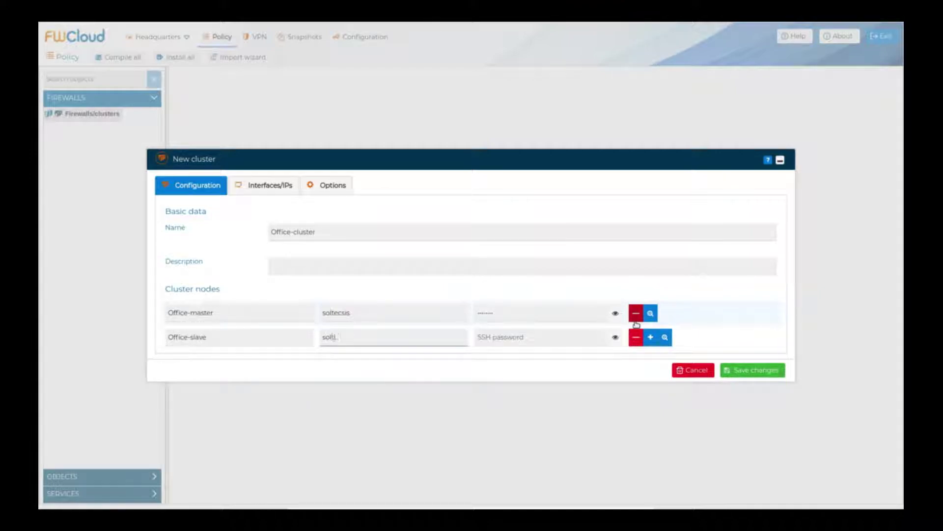
key(Tab)
text(s)
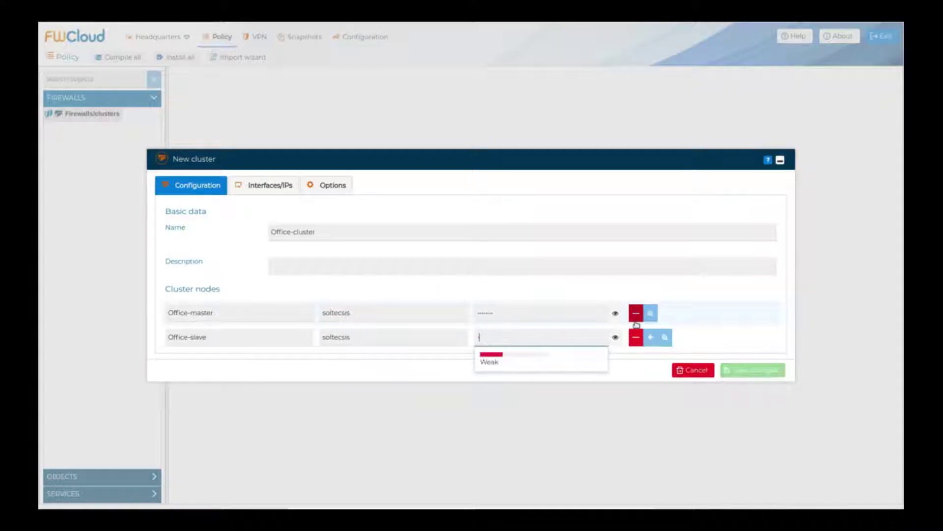
text(•••••••)
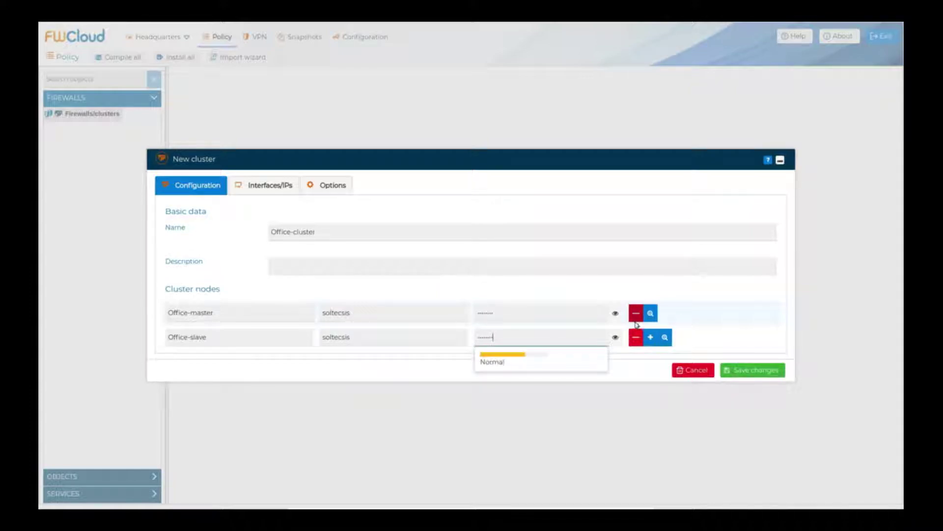
Step: On the Interfaces/IPs tab, start interface discovery from Office-master
click(266, 184)
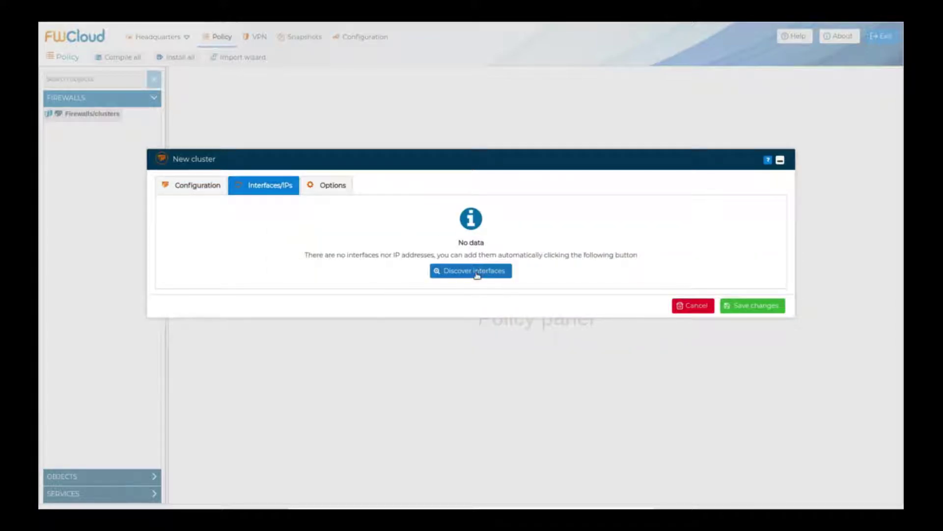
click(476, 273)
click(495, 271)
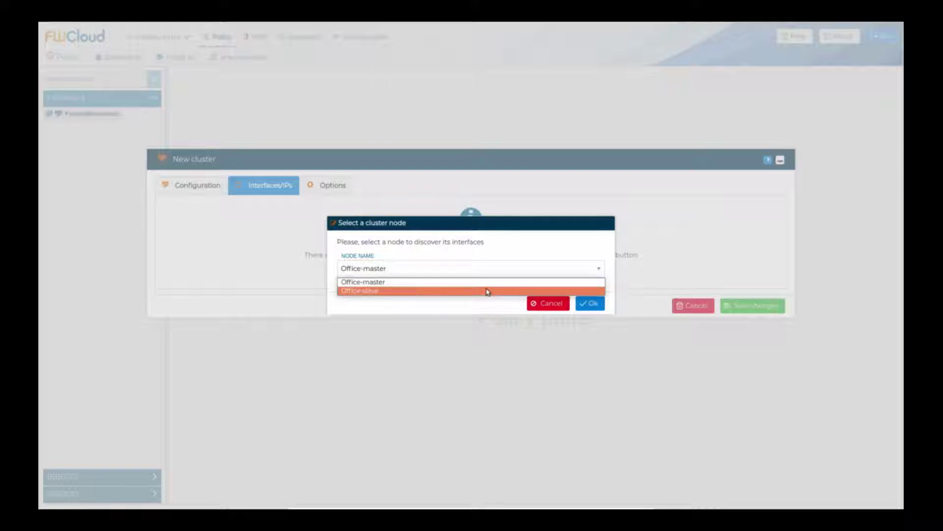
click(490, 284)
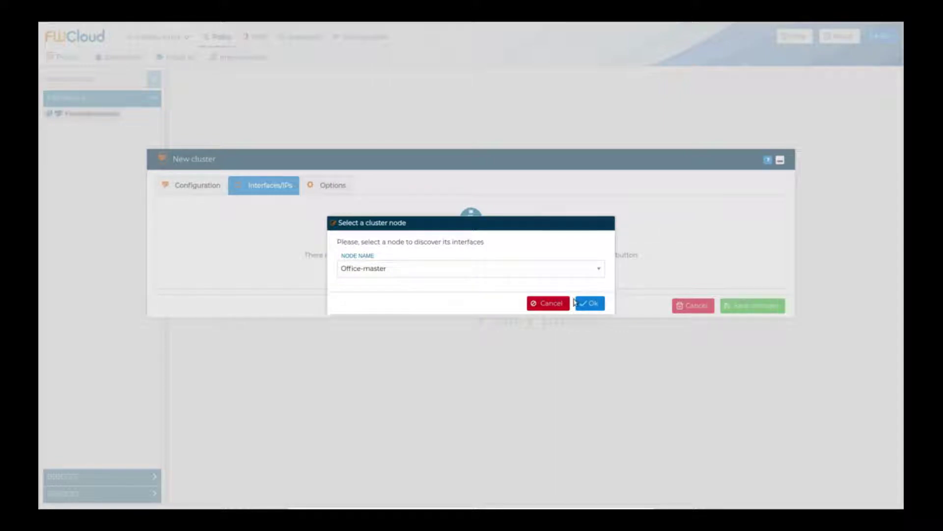
click(589, 303)
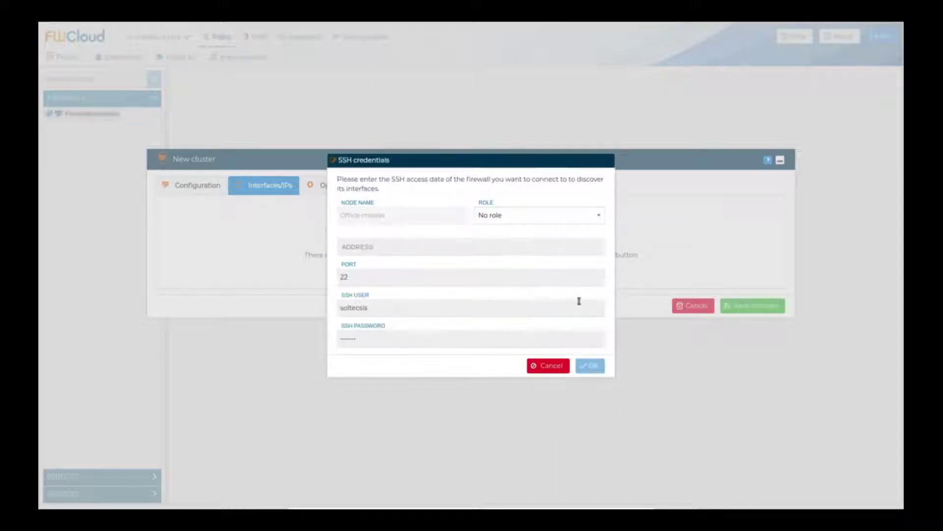
Step: Give Office-master the Master role and enter its address 192.168.1.129
click(582, 218)
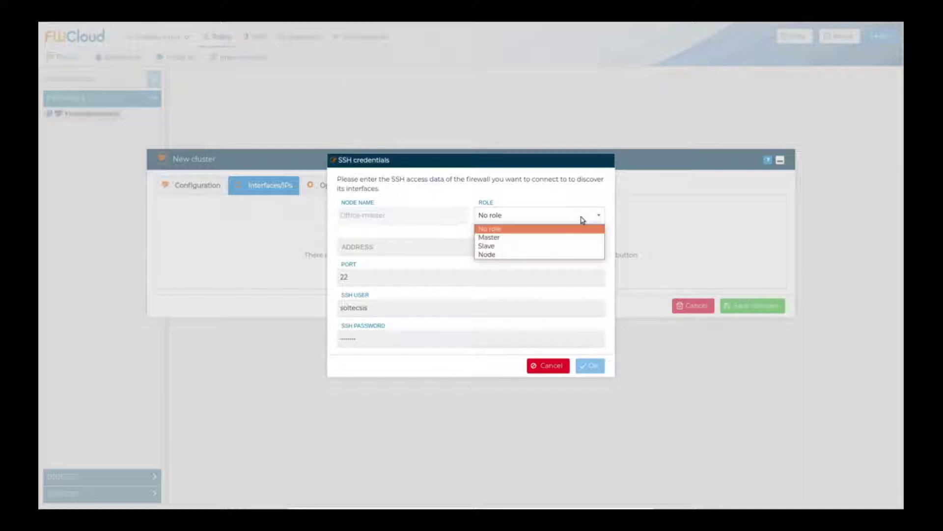
click(591, 242)
click(456, 243)
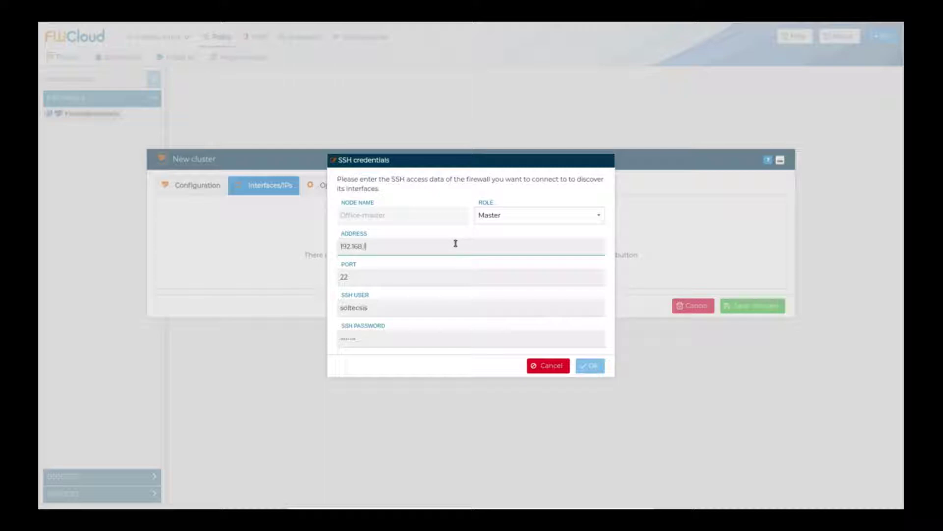
text(.1)
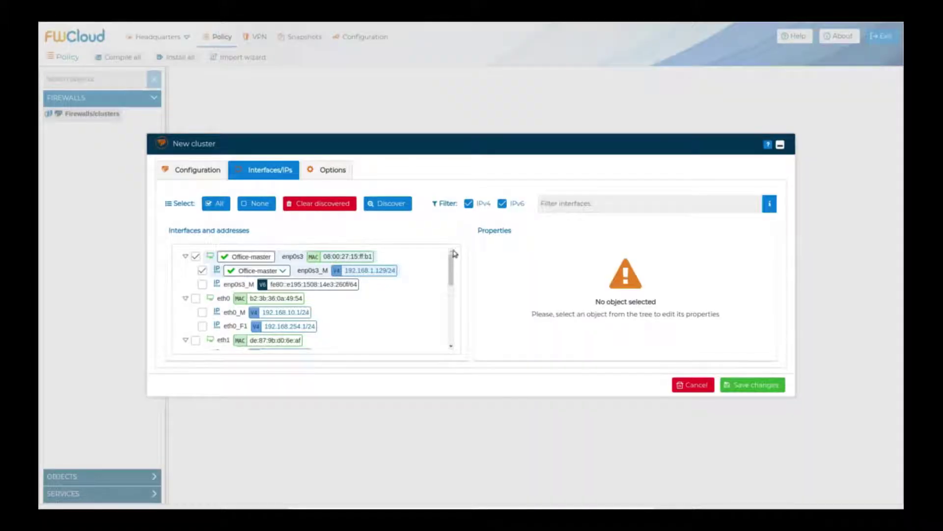
drag(452, 277, 452, 295)
mouse_move(244, 297)
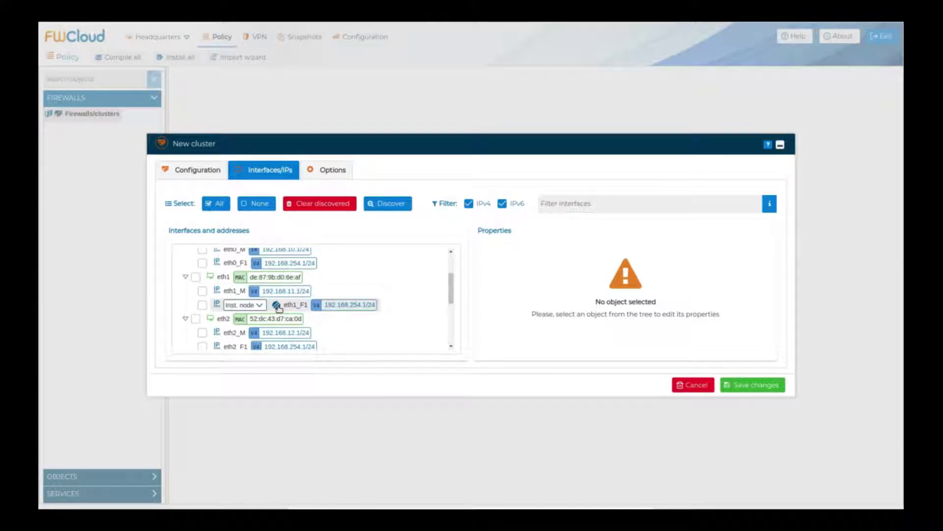
click(275, 305)
click(555, 261)
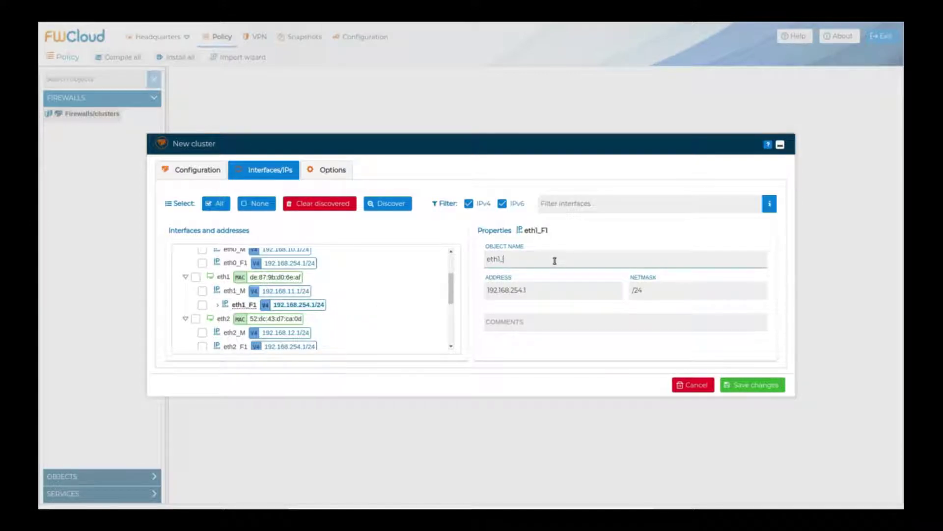
text(fdsafdsafd)
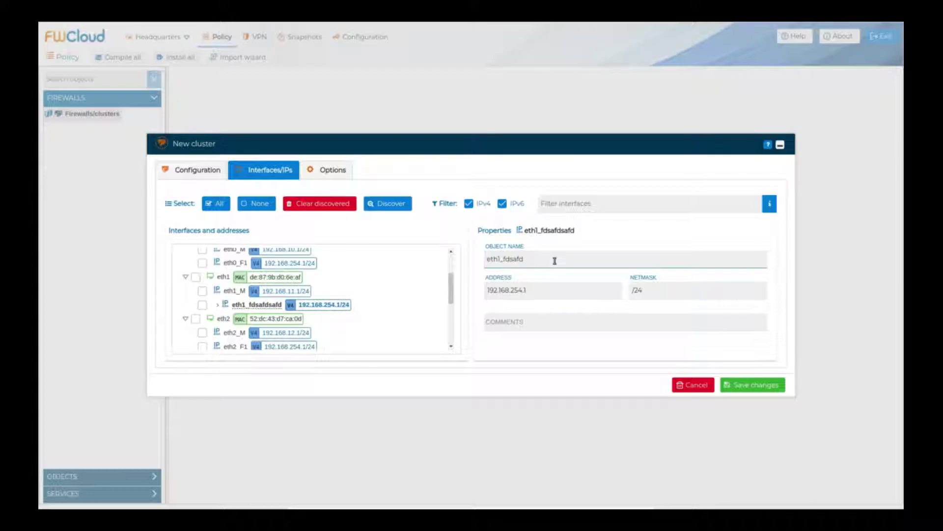
key(BackSpace)
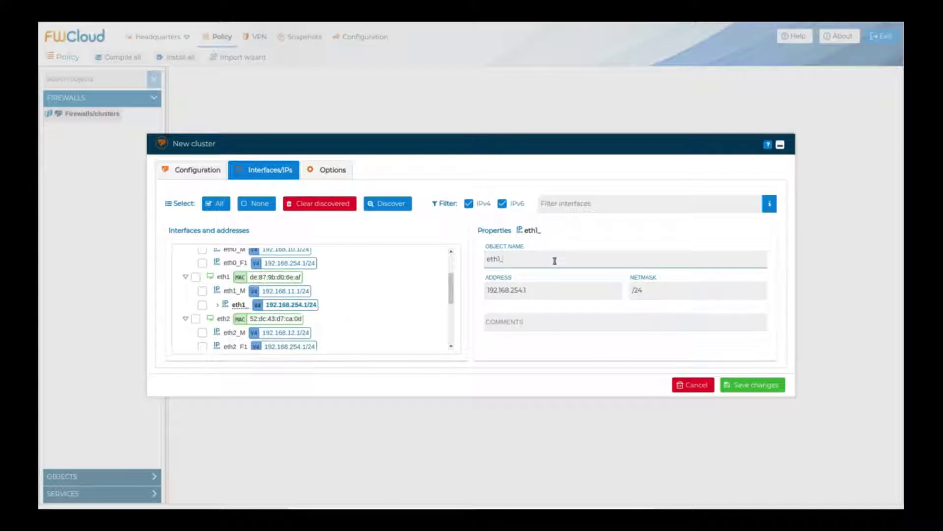
text(F1)
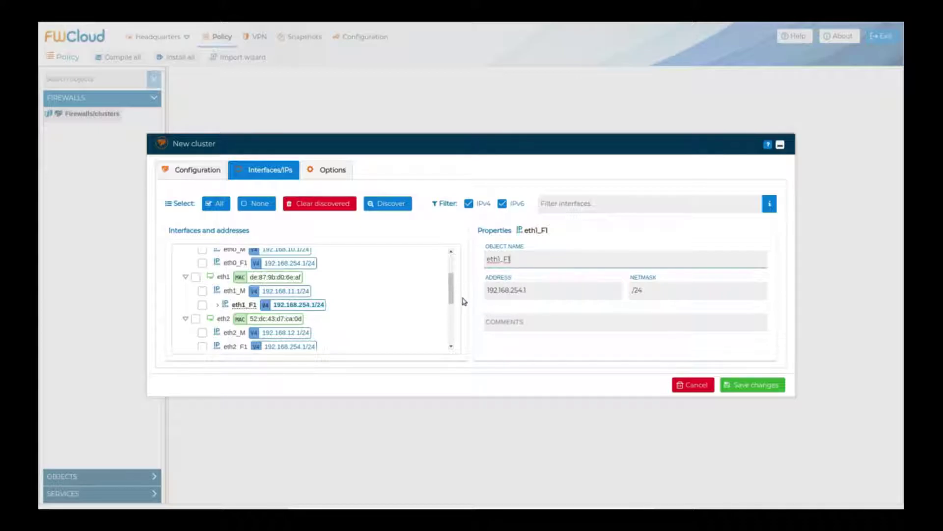
scroll(456, 284, up, 1)
scroll(456, 283, up, 2)
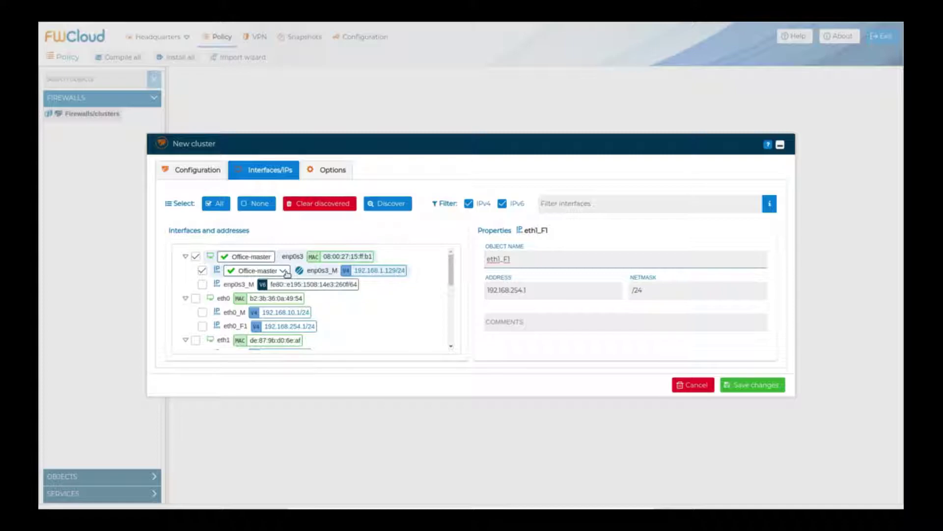
click(287, 273)
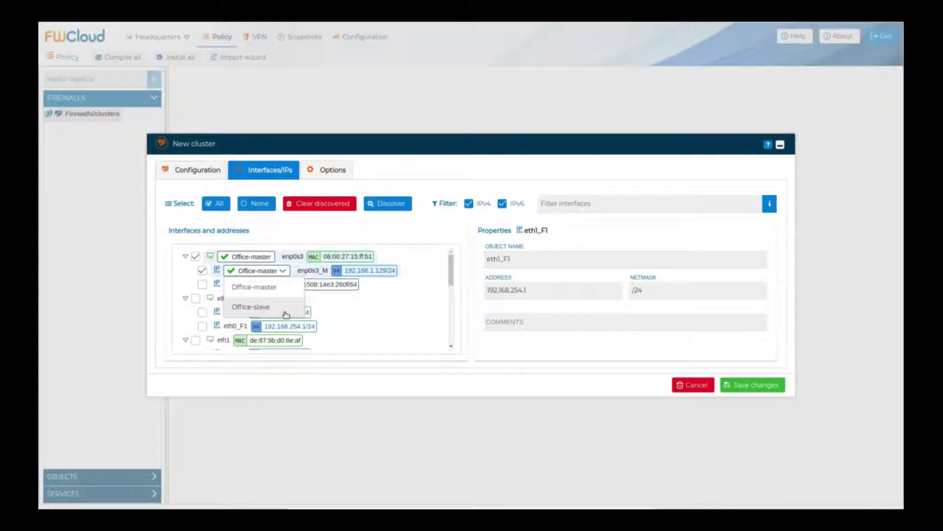
click(289, 286)
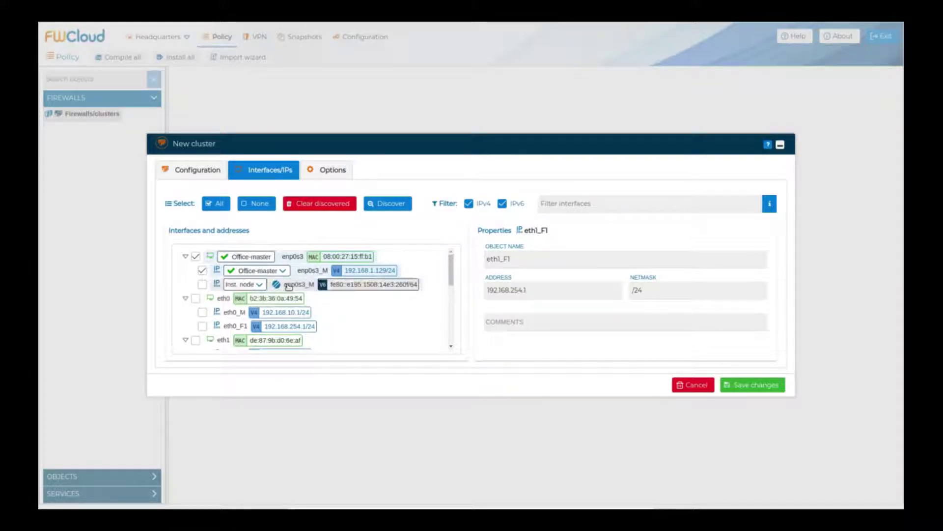
Step: Start another interface discovery, choosing Office-slave as the node to scan
click(393, 207)
click(418, 269)
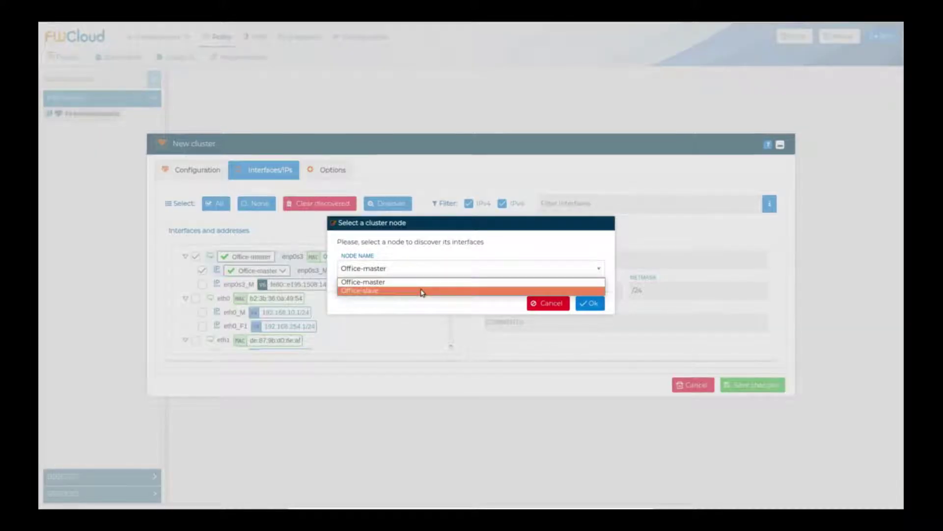
click(421, 291)
click(591, 303)
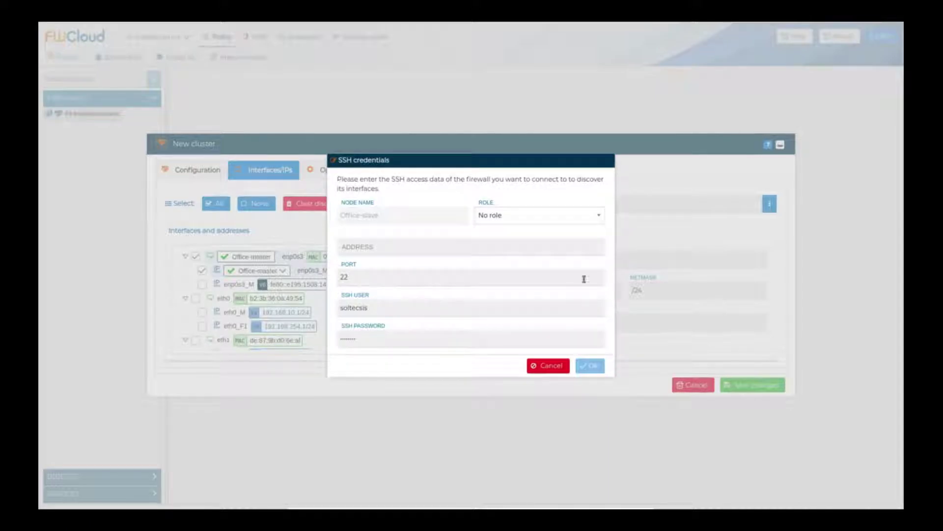
Step: Give Office-slave the Slave role, enter address 192.168.1.132, and run discovery
click(561, 219)
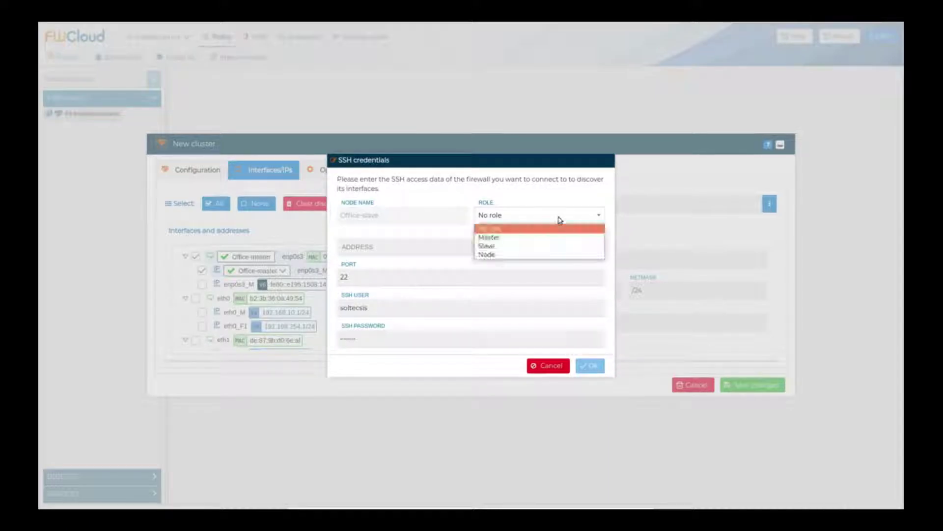
click(561, 247)
click(439, 247)
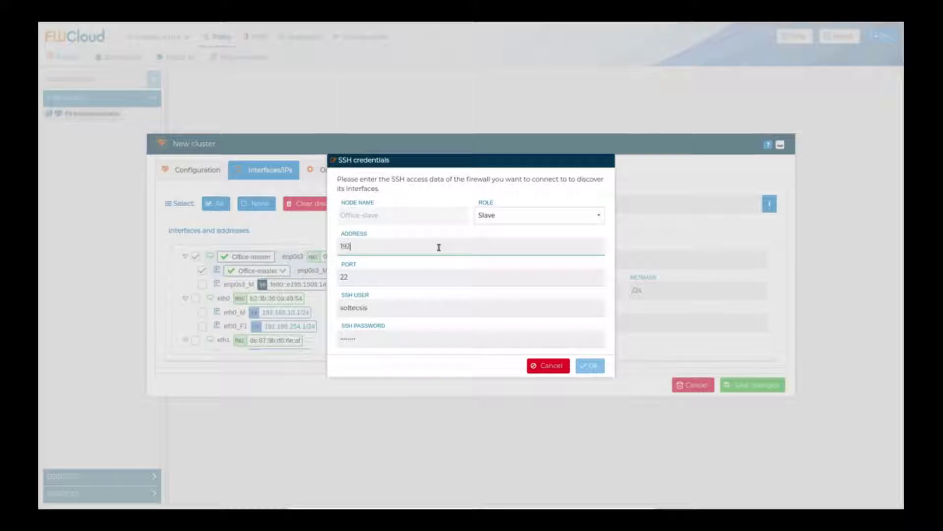
text(192.168.1.132)
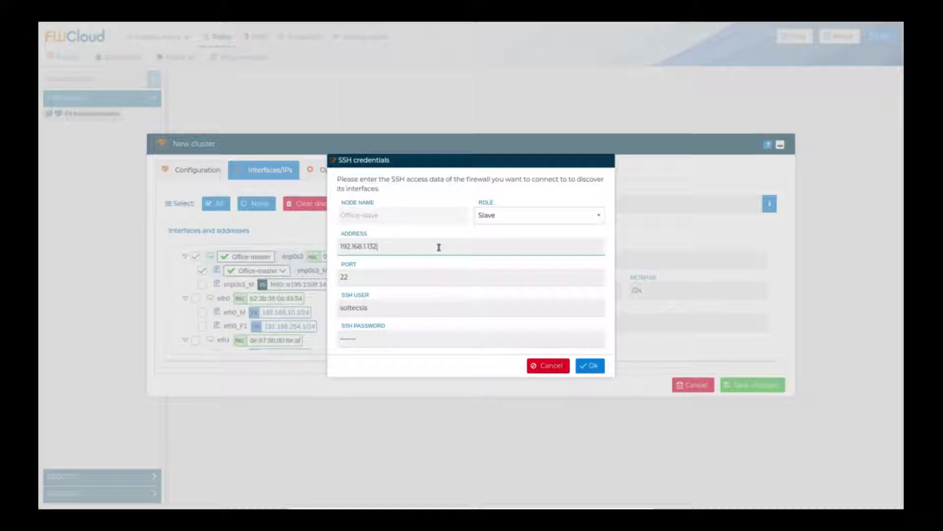
click(590, 365)
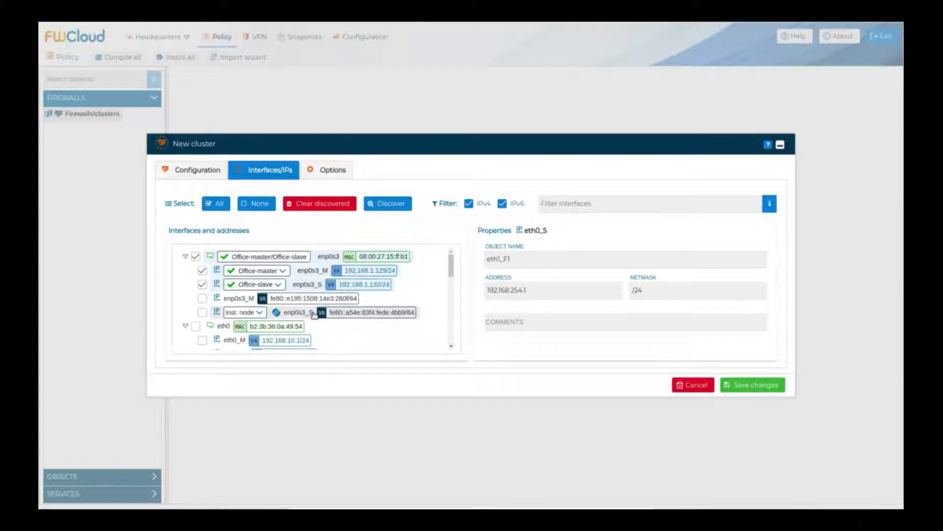
Step: Uncheck the IPv6 filter so only IPv4 entries like eth0_S 192.168.10.2/24 remain
scroll(453, 276, down, 3)
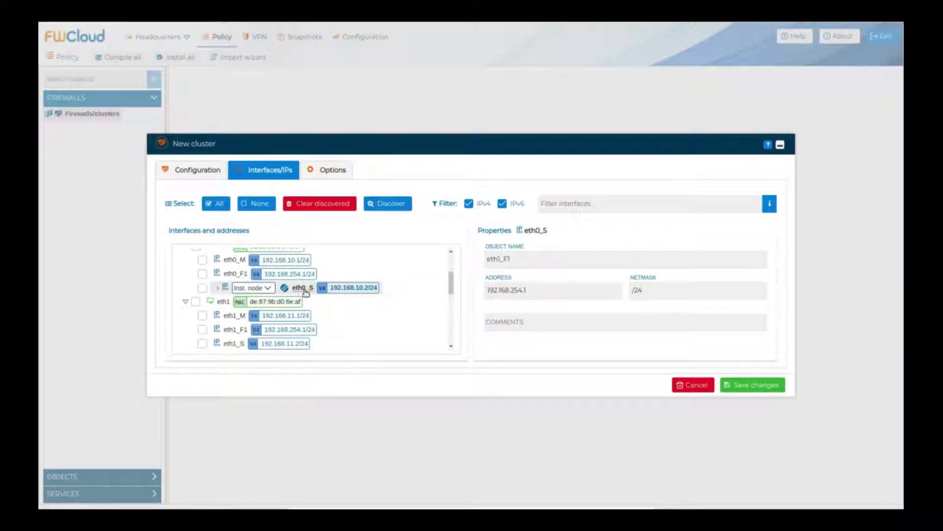
mouse_move(287, 342)
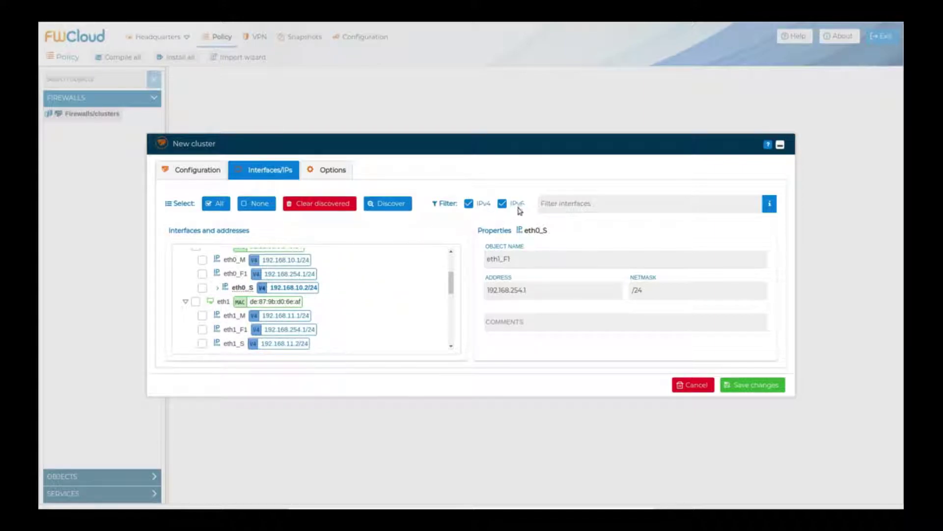
click(503, 203)
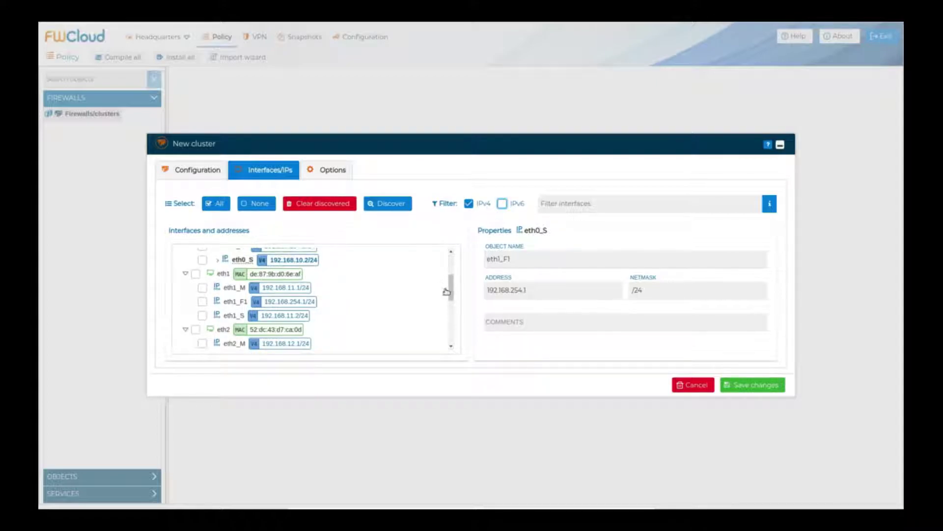
scroll(451, 295, up, 5)
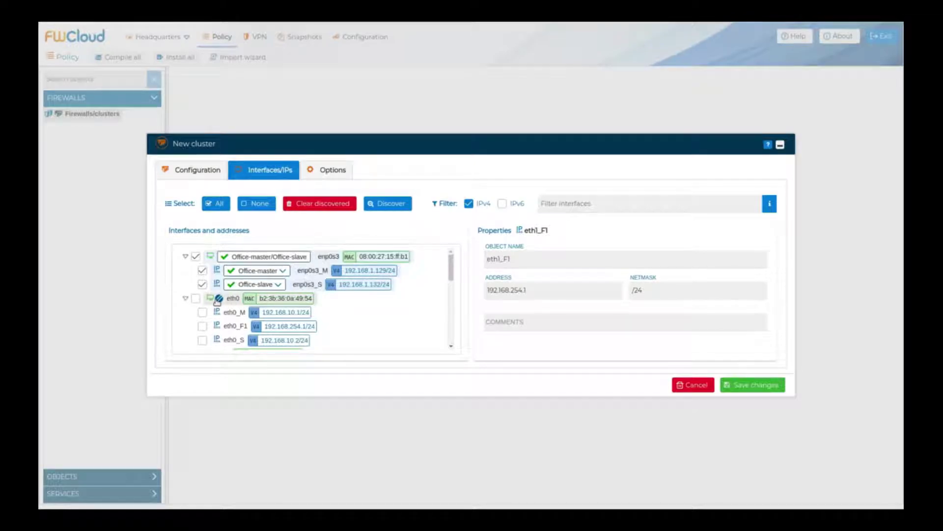
Step: Label interface eth0 as WAN and eth1 as LAN
click(323, 298)
click(502, 295)
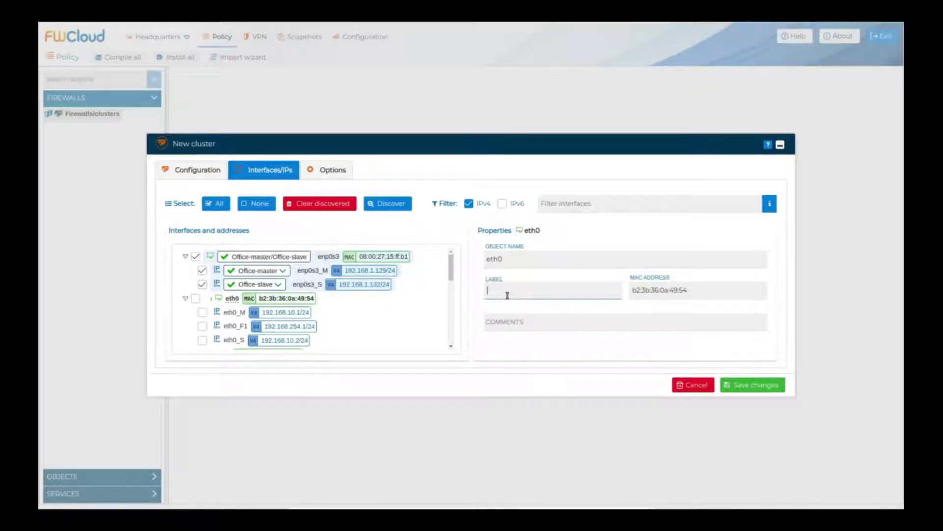
text(WA)
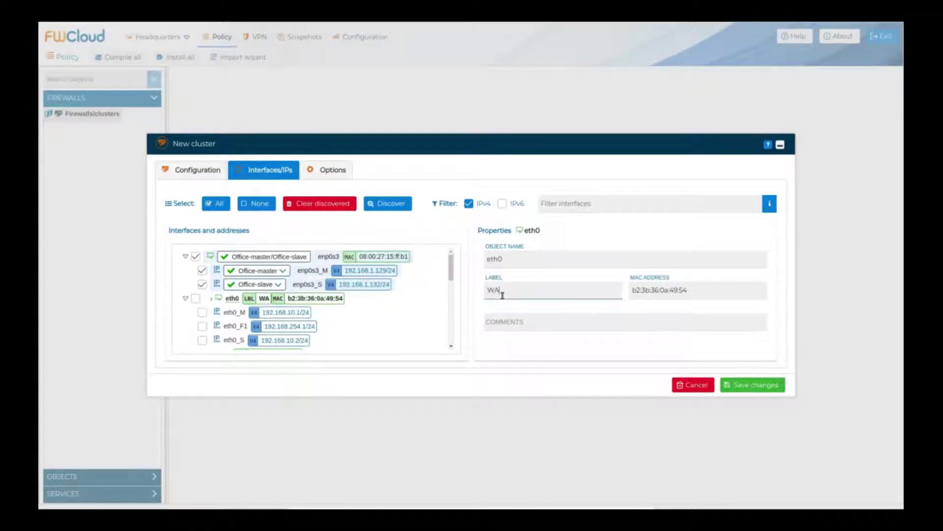
text(N)
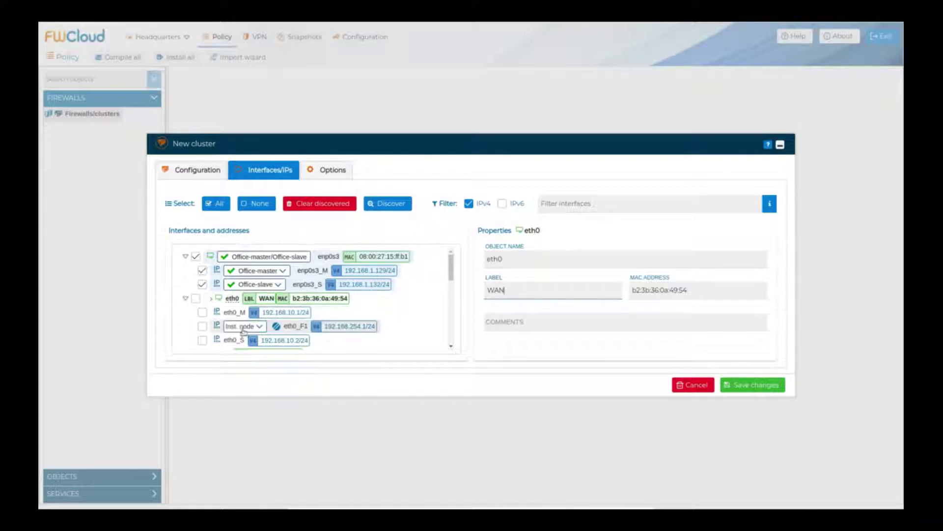
drag(452, 272, 453, 286)
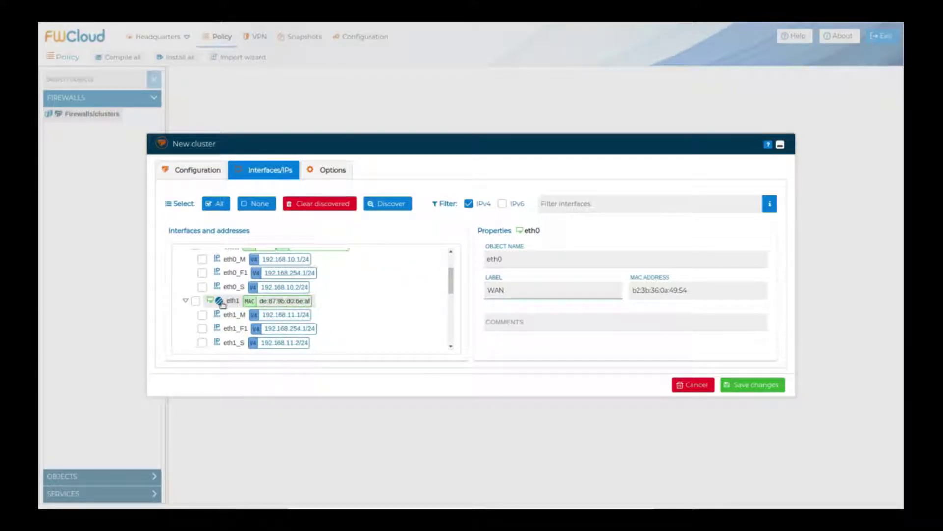
click(231, 301)
click(497, 293)
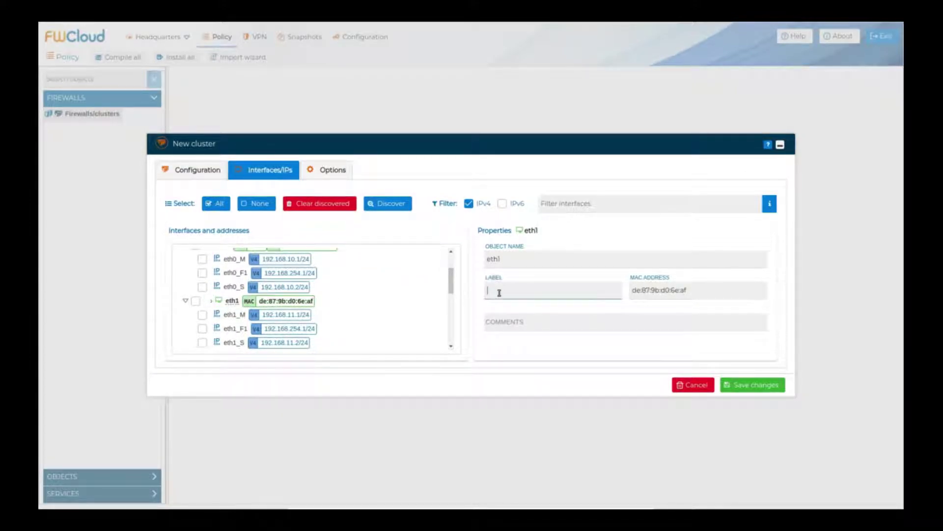
text(LAN)
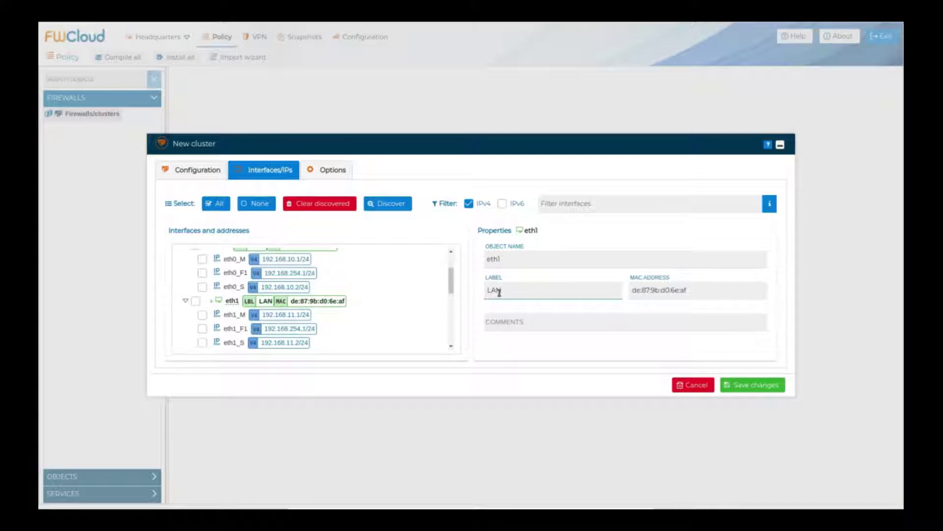
drag(452, 289, 451, 310)
Step: Label interface eth2 as SERVERS and eth3 as DMZ
click(223, 267)
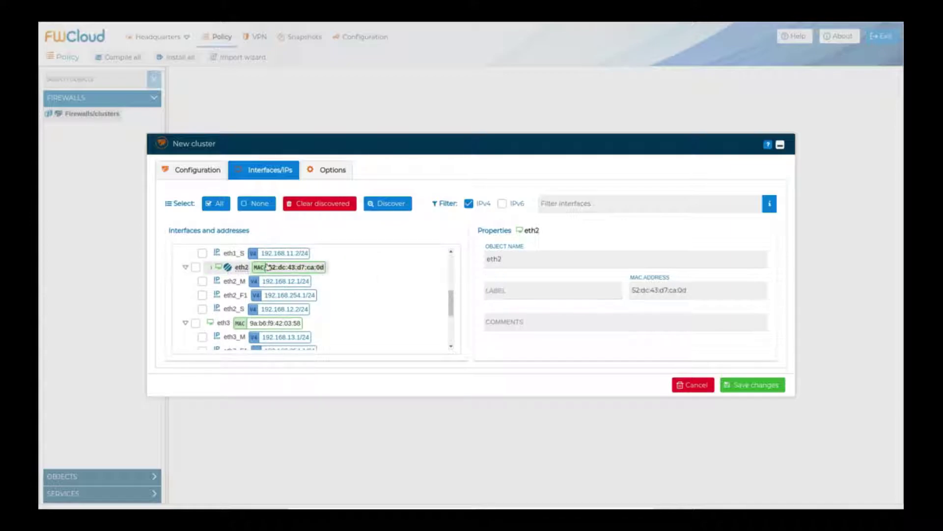
click(535, 295)
text(5ER)
text(VERS)
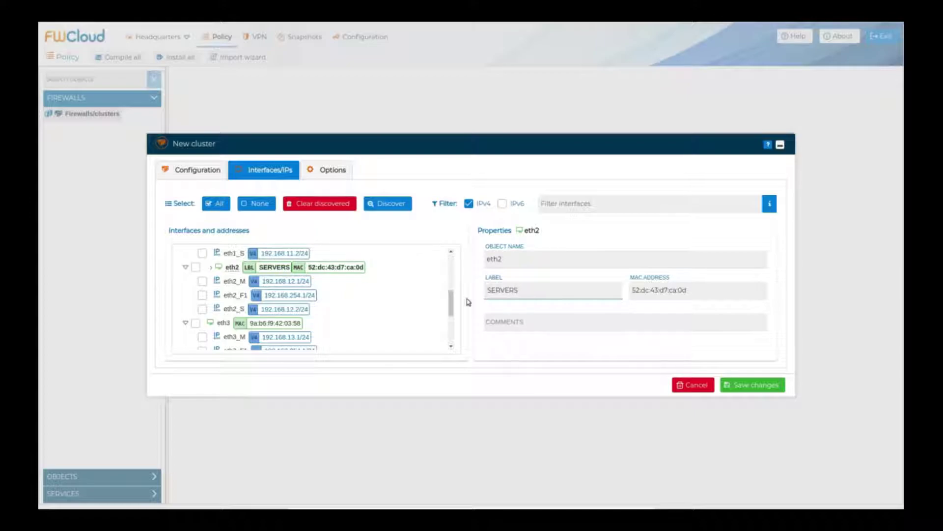
click(220, 325)
click(497, 293)
text(DMZ)
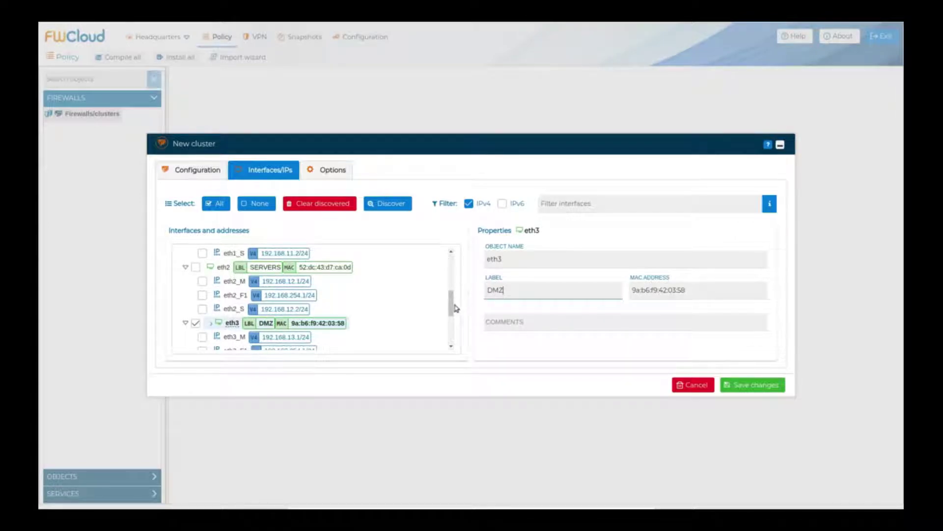
drag(452, 306, 452, 268)
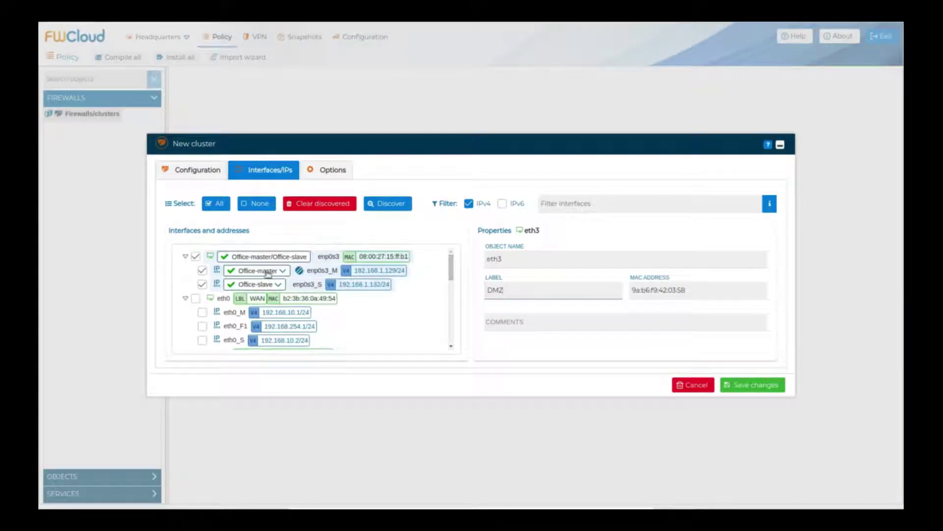
Step: Select all interfaces and addresses, save Office-cluster, and dismiss the creation results
click(195, 298)
click(202, 312)
click(202, 326)
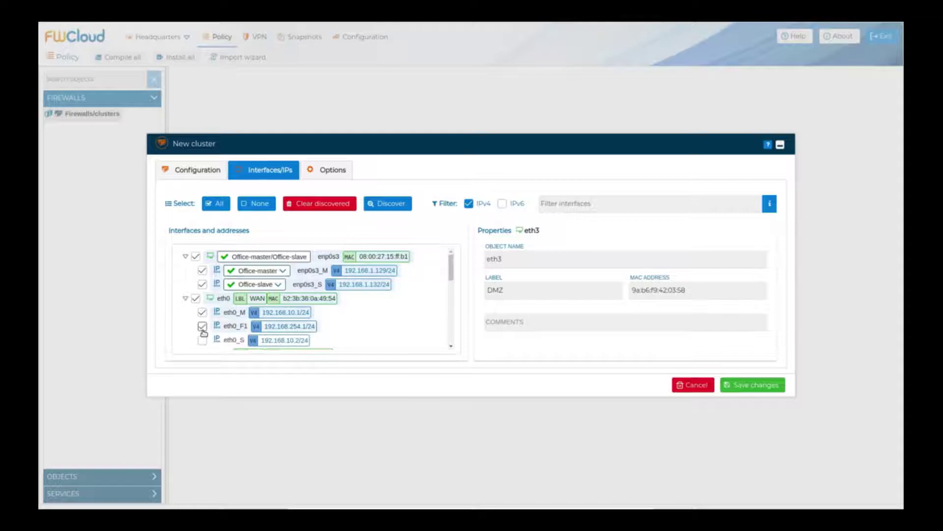
click(216, 204)
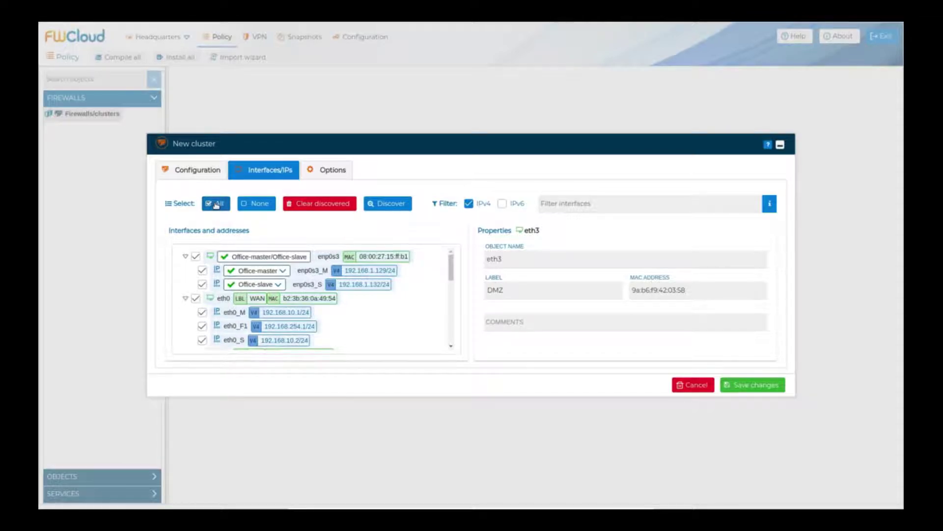
drag(451, 268, 451, 340)
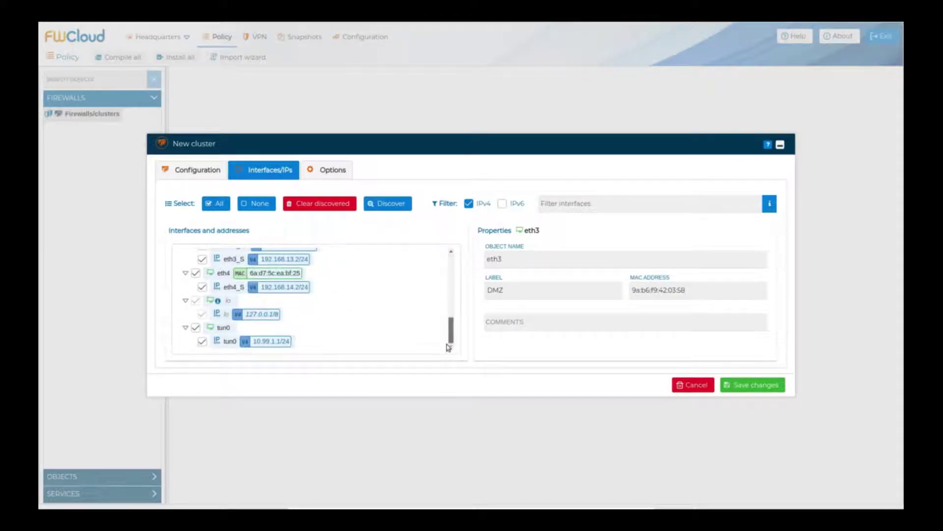
click(751, 386)
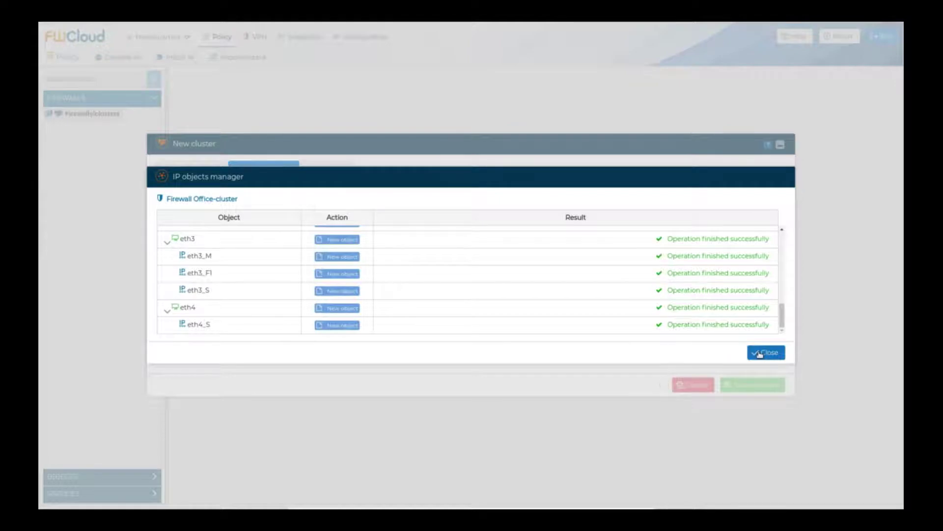
click(759, 354)
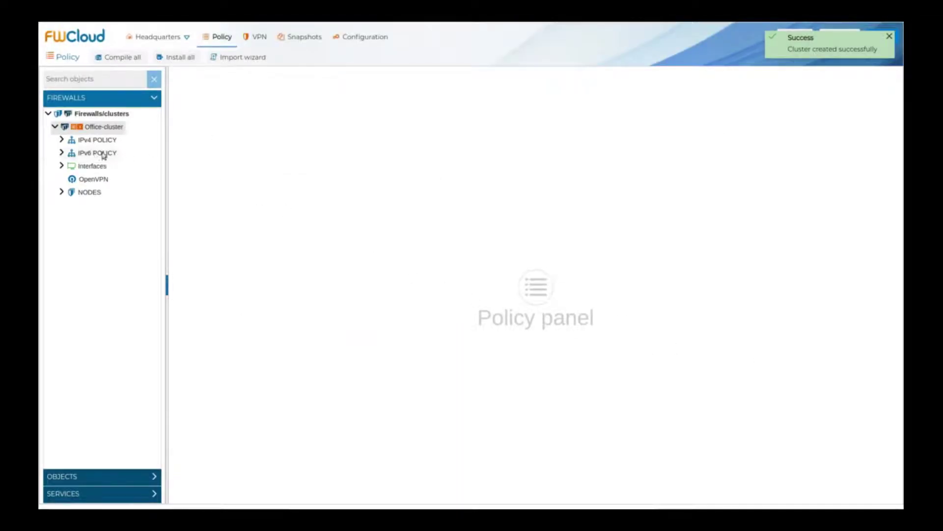
Step: Check the eth0 [WAN], eth1 [LAN], eth2 [SERVERS], eth3 [DMZ] entries and widen the tree panel
click(62, 168)
click(68, 193)
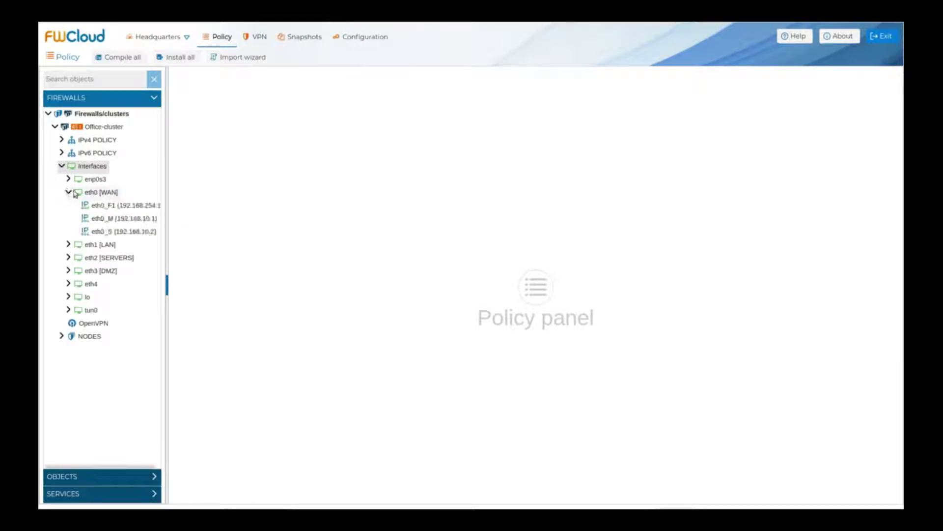
drag(170, 261, 201, 263)
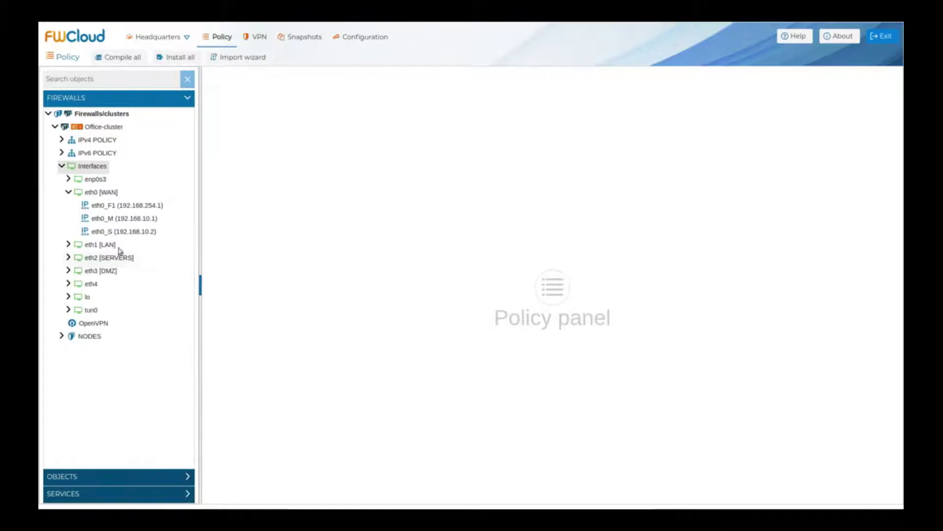
click(68, 245)
click(69, 298)
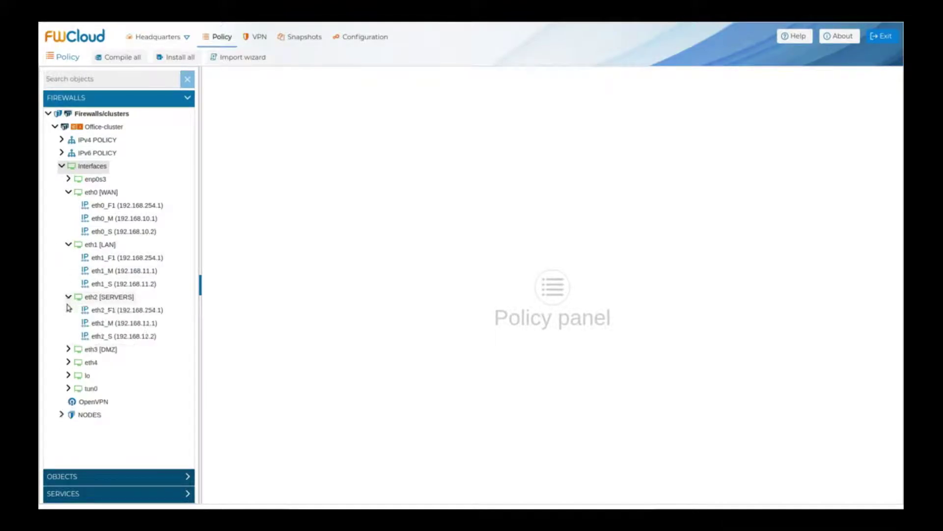
click(68, 351)
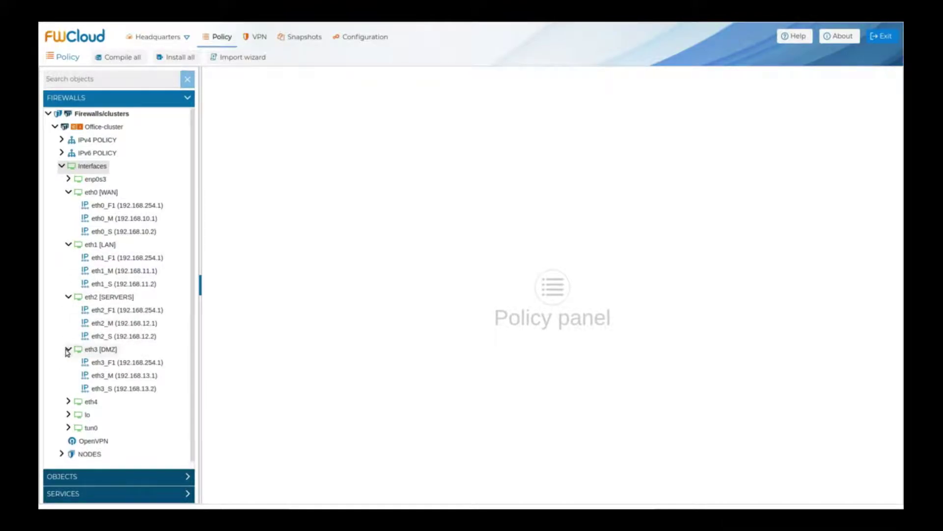
click(62, 167)
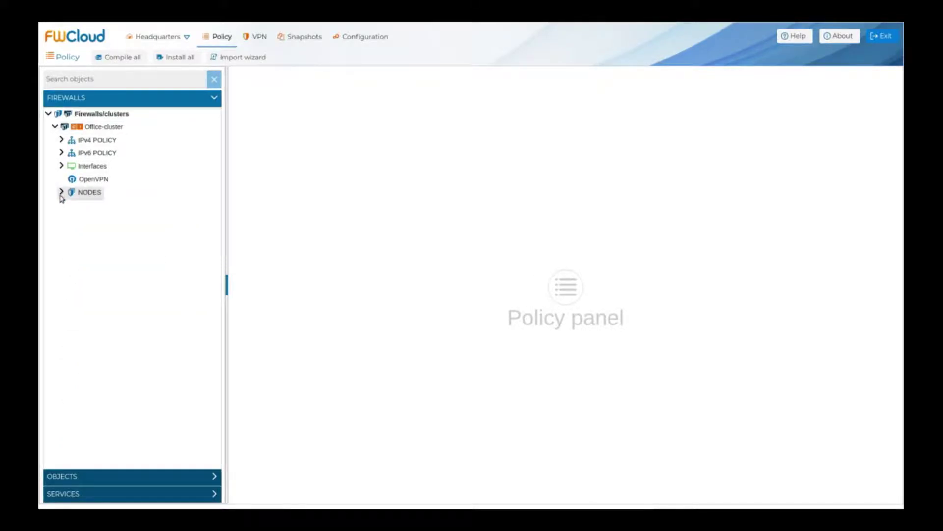
Step: Under NODES, confirm Office-master installs via 521 - enp0s3 at enp0s3_M
click(62, 192)
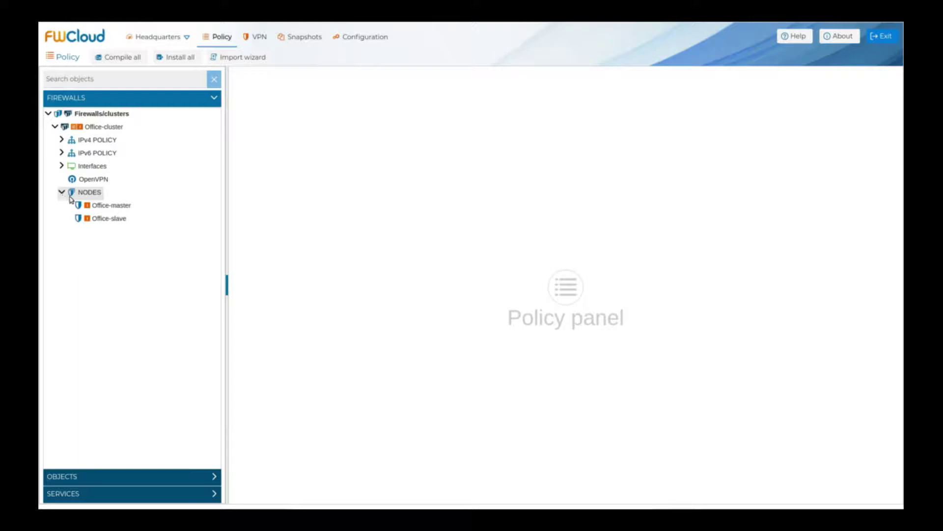
double_click(120, 206)
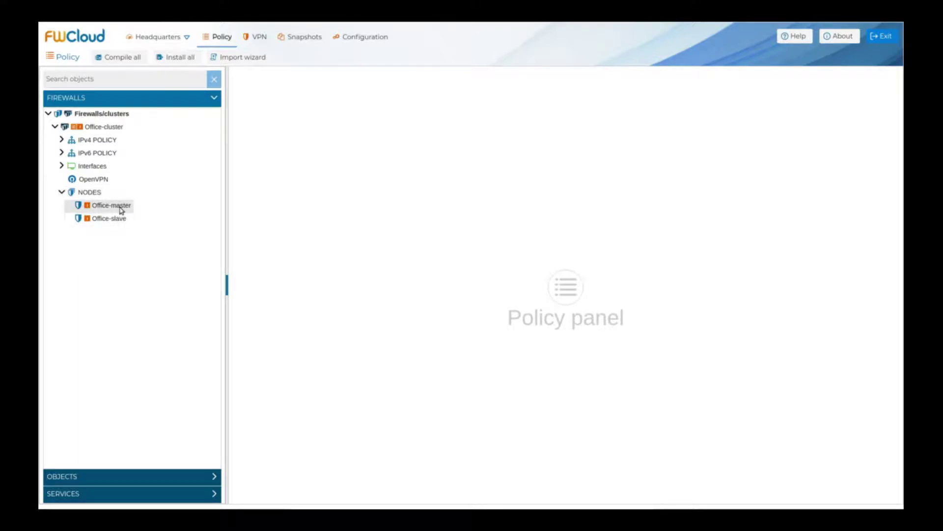
click(296, 334)
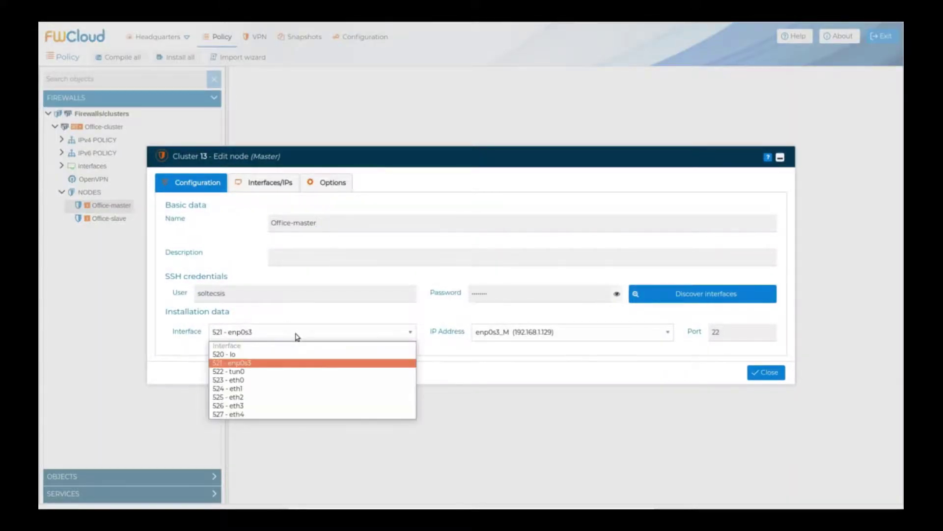
click(300, 336)
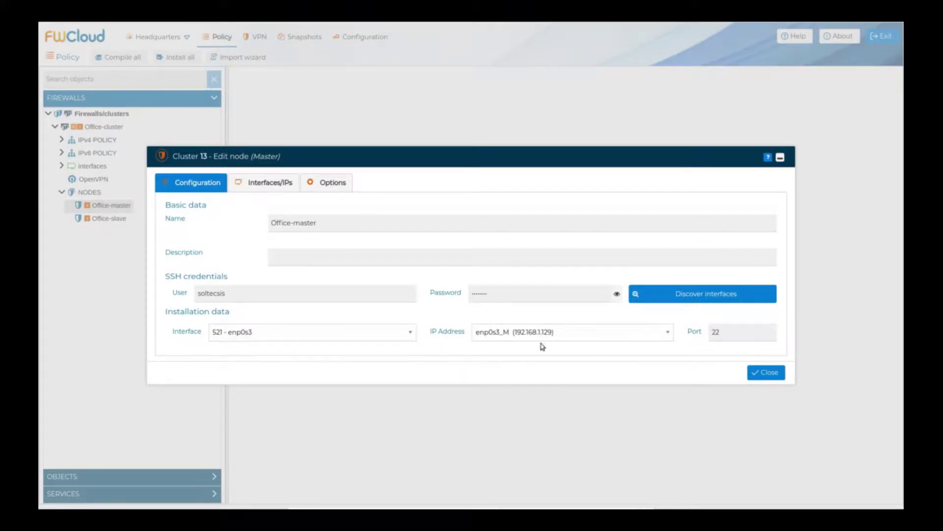
click(578, 336)
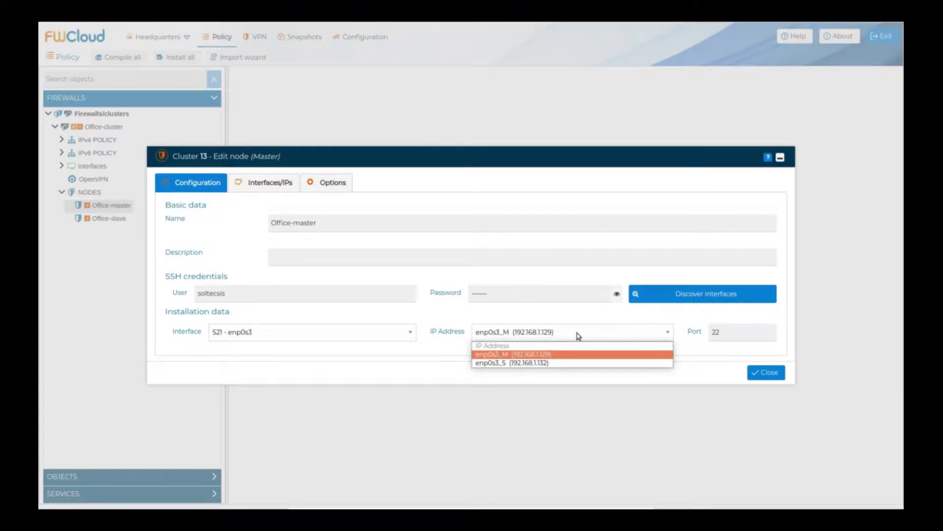
click(579, 336)
click(775, 380)
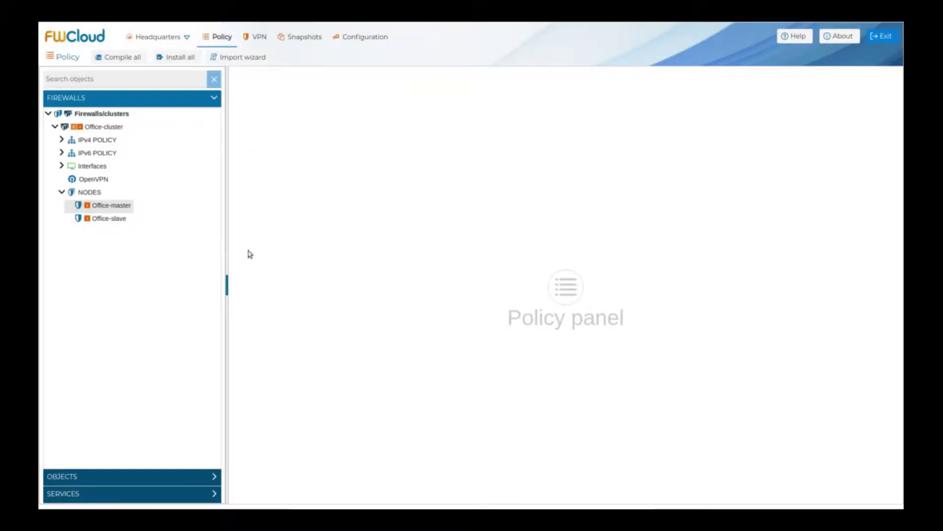
Step: Confirm Office-slave installs via 521 - enp0s3 at enp0s3_S
click(125, 222)
double_click(126, 225)
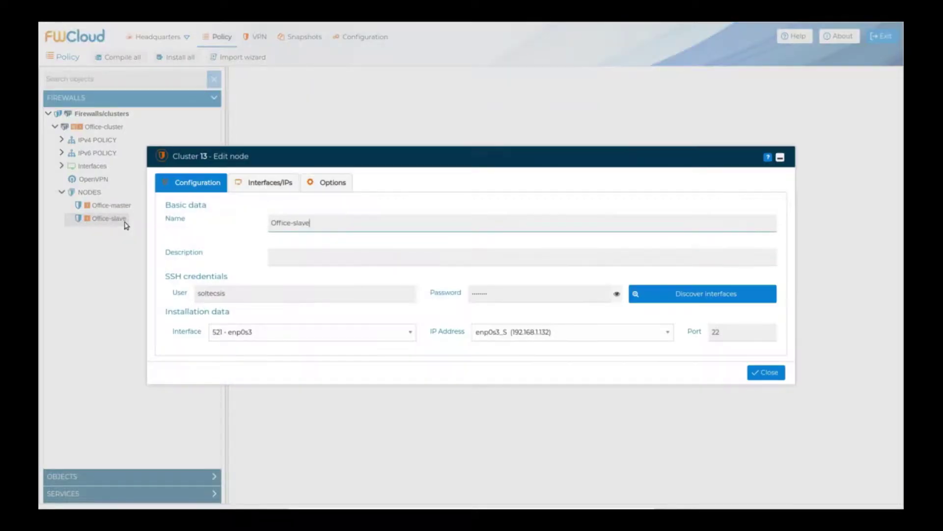
click(303, 335)
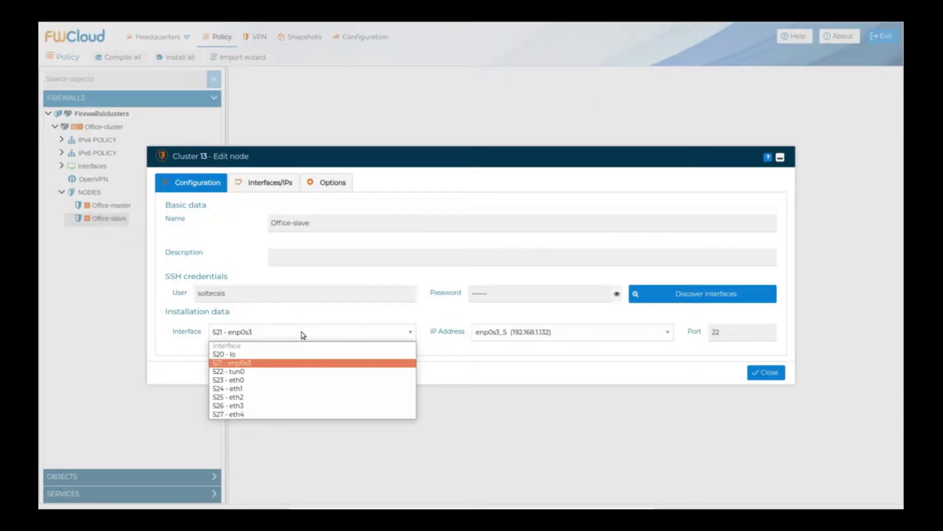
click(303, 335)
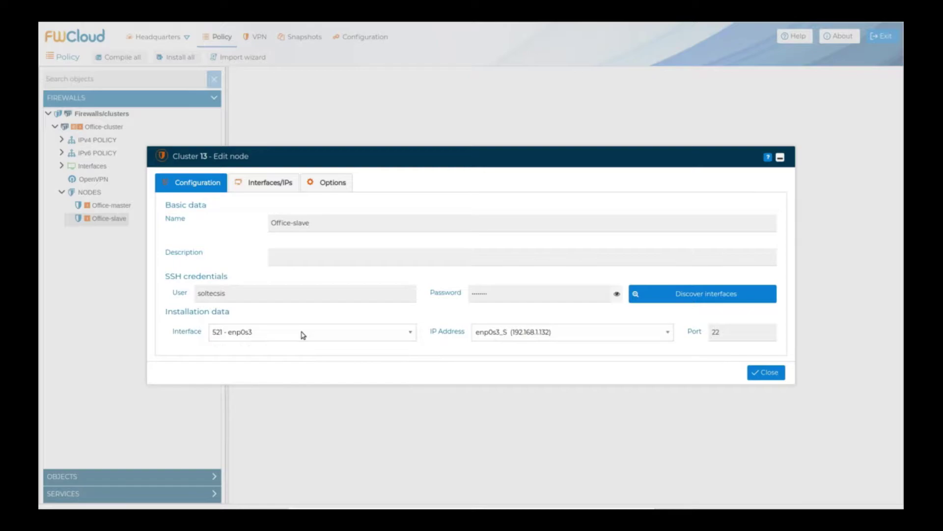
click(570, 338)
click(577, 367)
click(773, 373)
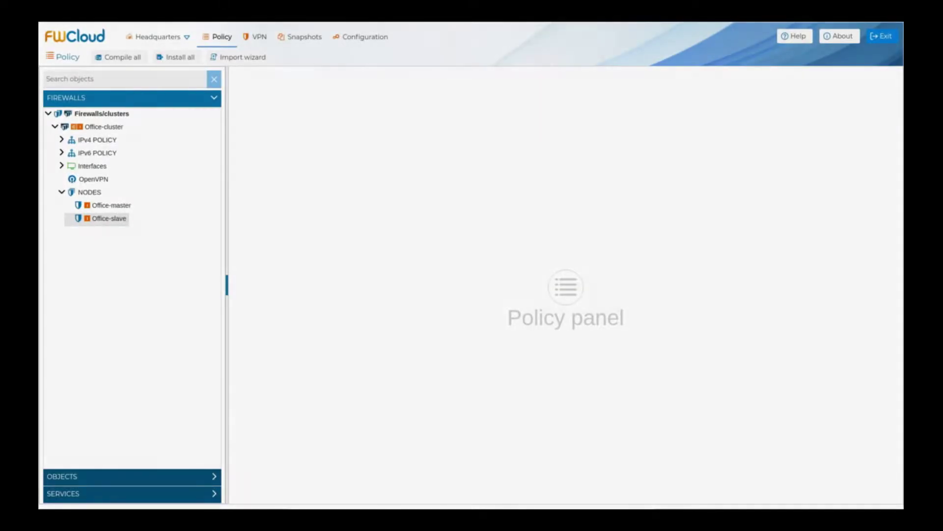